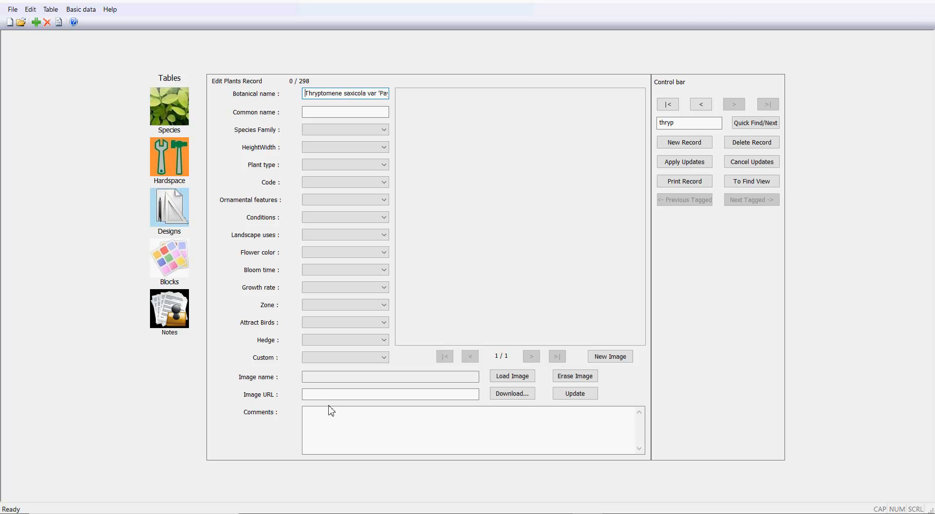
- Download the 'F.C. Payne' photo from the pasted Wikimedia URL into the Samples folder
{"action": "left_click", "coordinate": [311, 393]}
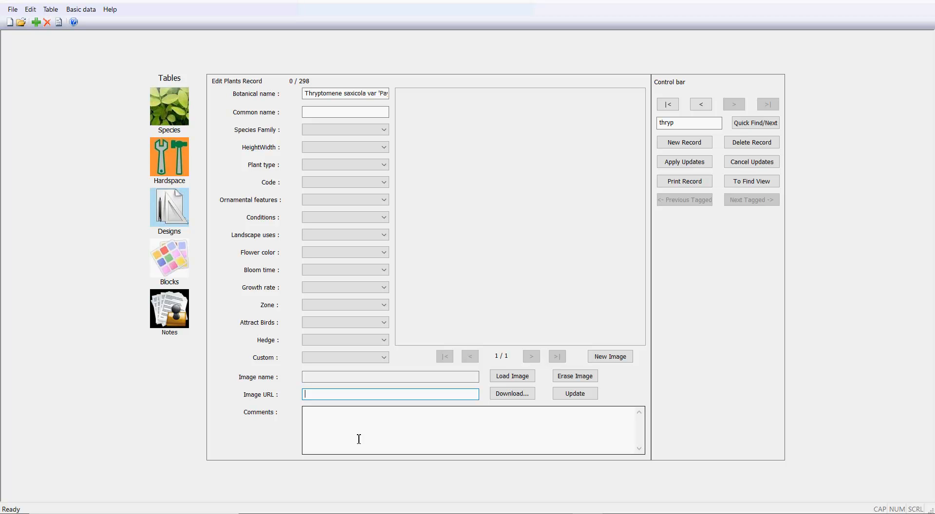
{"action": "type", "text": "https://upload.wikimedia.org/wikipedia/commons/5/5a/Thryptomene_%27F.C._Payne%27.jpg"}
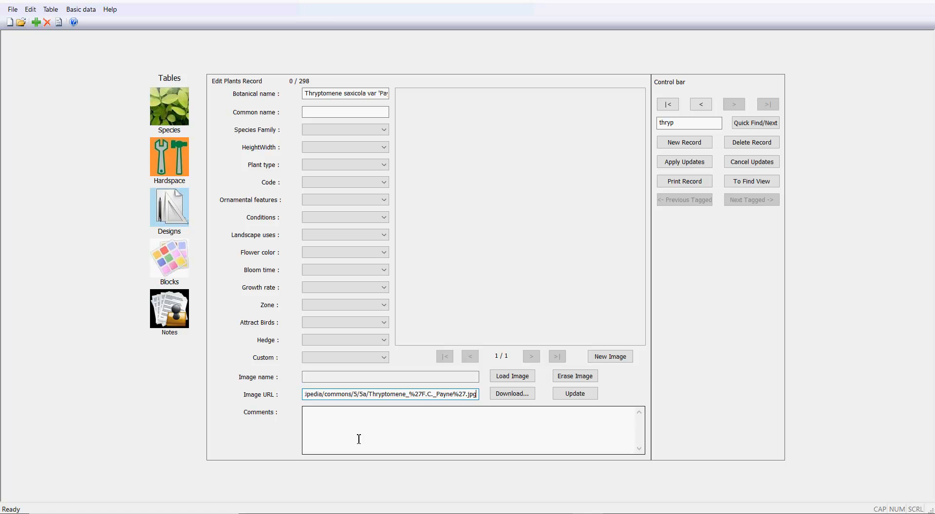
{"action": "left_click", "coordinate": [511, 398]}
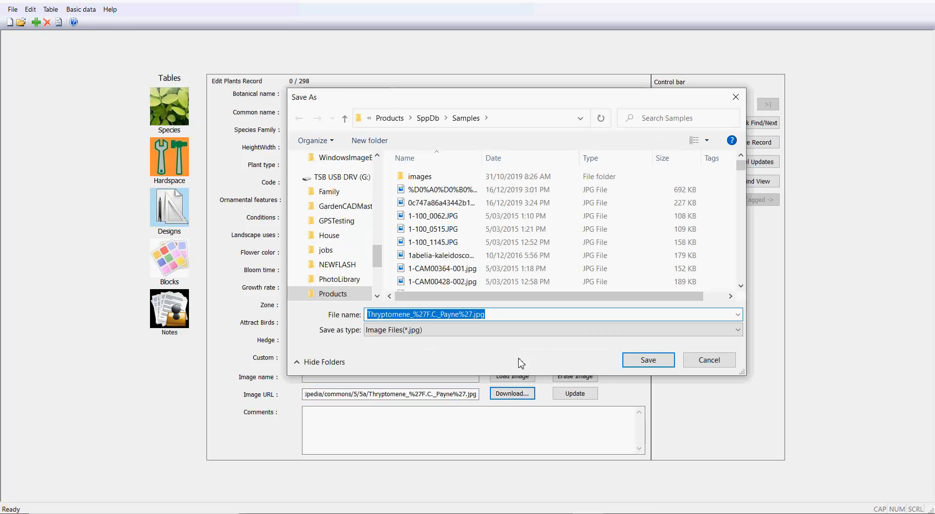
{"action": "left_click", "coordinate": [648, 360]}
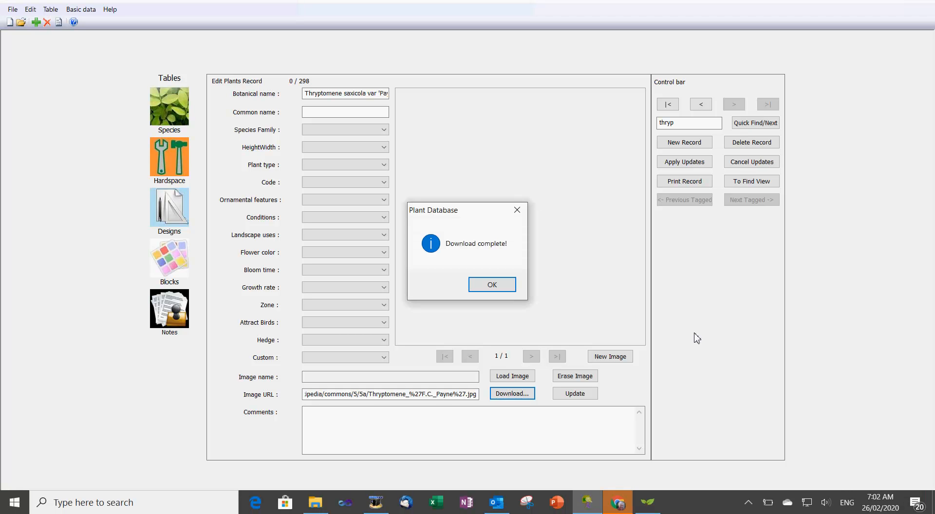
{"action": "left_click", "coordinate": [493, 288]}
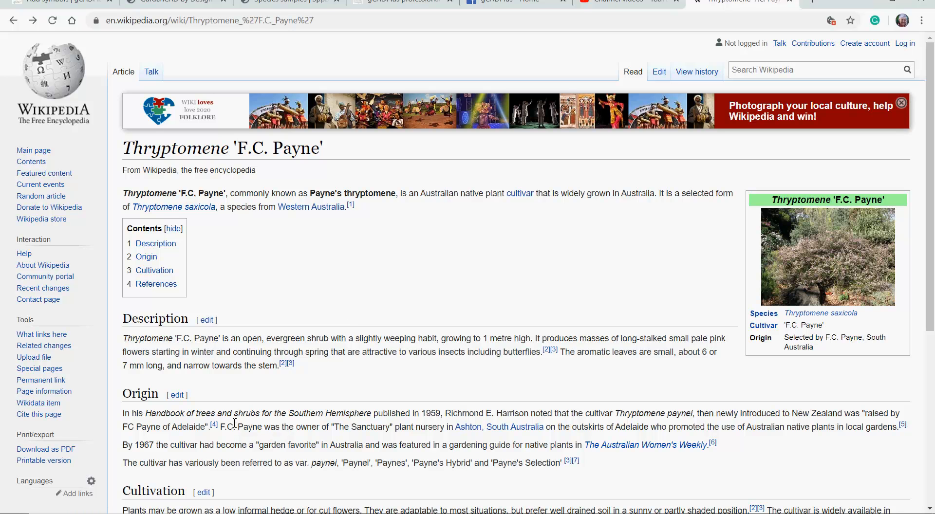
- Select the Description paragraph of the 'F.C. Payne' Wikipedia article for the comments
{"action": "left_click_drag", "start_coordinate": [124, 338], "coordinate": [326, 368]}
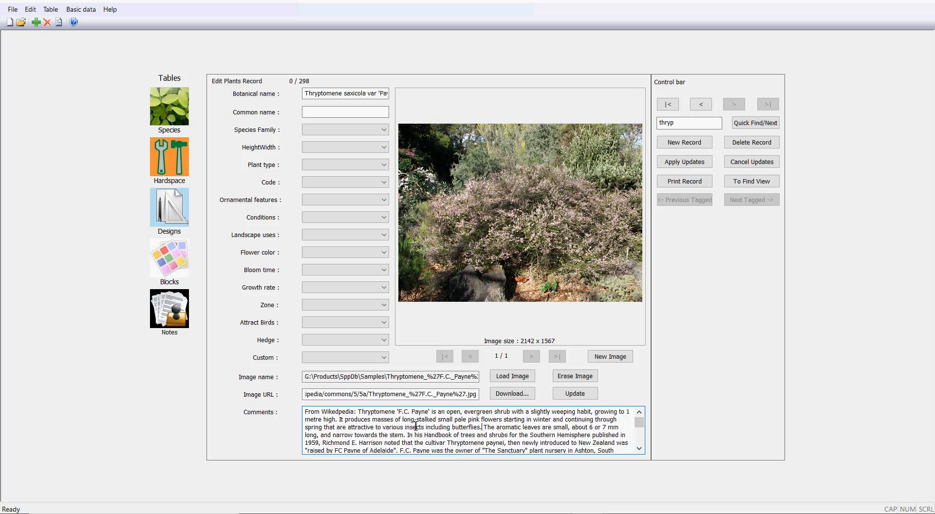
- Scroll through the pasted Wikipedia text in the Comments box to review it
{"action": "left_click", "coordinate": [639, 451]}
{"action": "left_click", "coordinate": [638, 450]}
{"action": "left_click", "coordinate": [638, 451]}
{"action": "left_click_drag", "start_coordinate": [640, 430], "coordinate": [643, 419]}
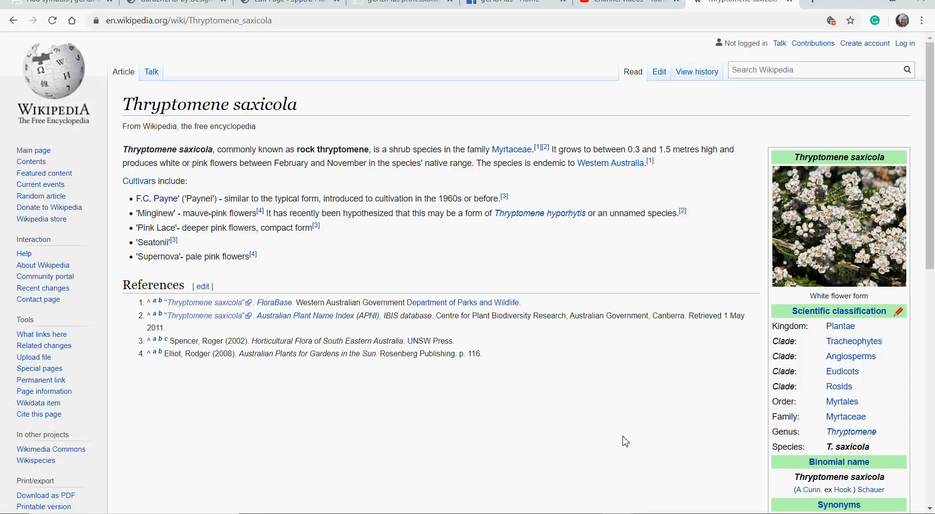
- Note the Myrtaceae family link in the article and return to the plant record
{"action": "mouse_move", "coordinate": [847, 418]}
{"action": "key", "text": "alt+Tab"}
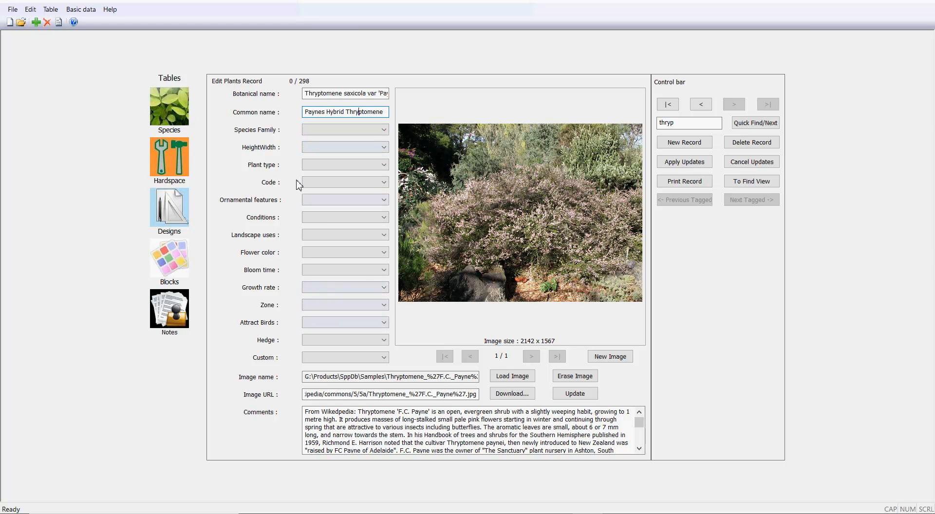
- Set the Species Family to Myrtaceae
{"action": "left_click", "coordinate": [383, 130]}
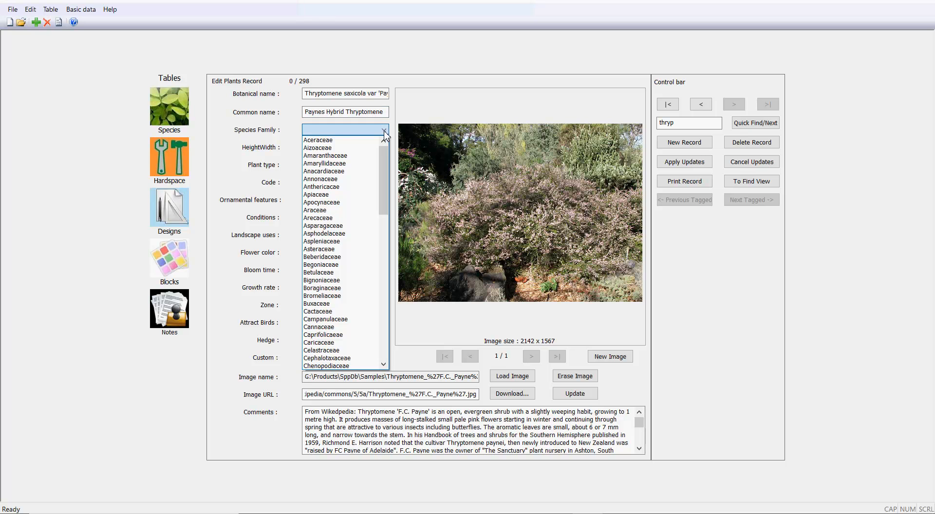
{"action": "left_click_drag", "start_coordinate": [385, 162], "coordinate": [382, 248]}
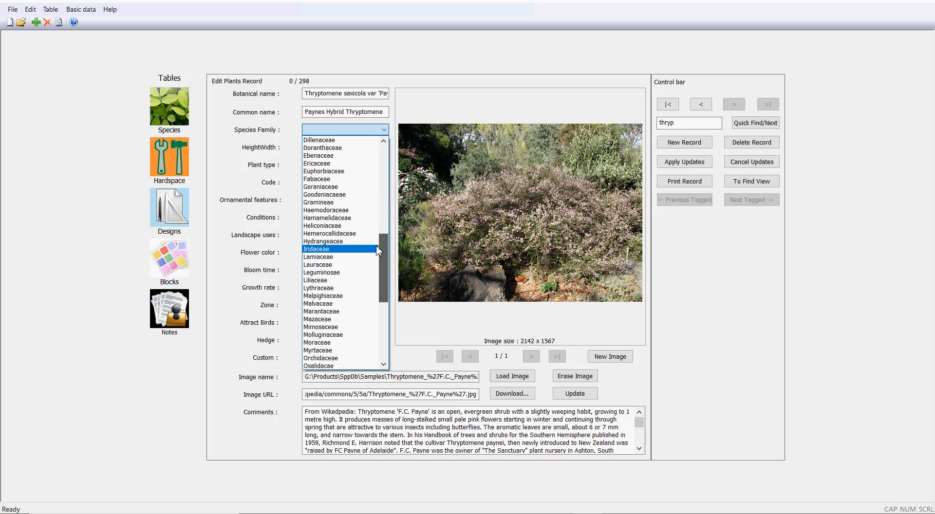
{"action": "left_click", "coordinate": [336, 350]}
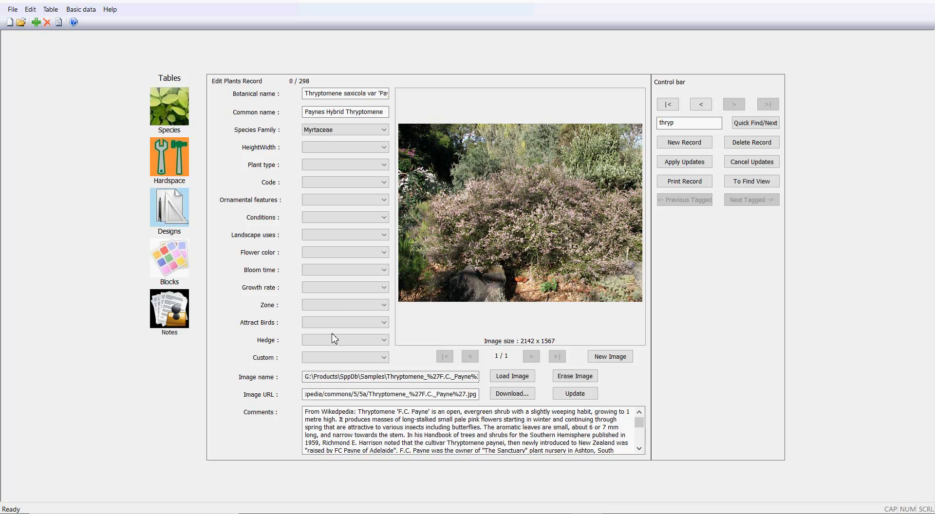
- Browse the HeightWidth dropdown's available size values without choosing one
{"action": "left_click", "coordinate": [384, 148]}
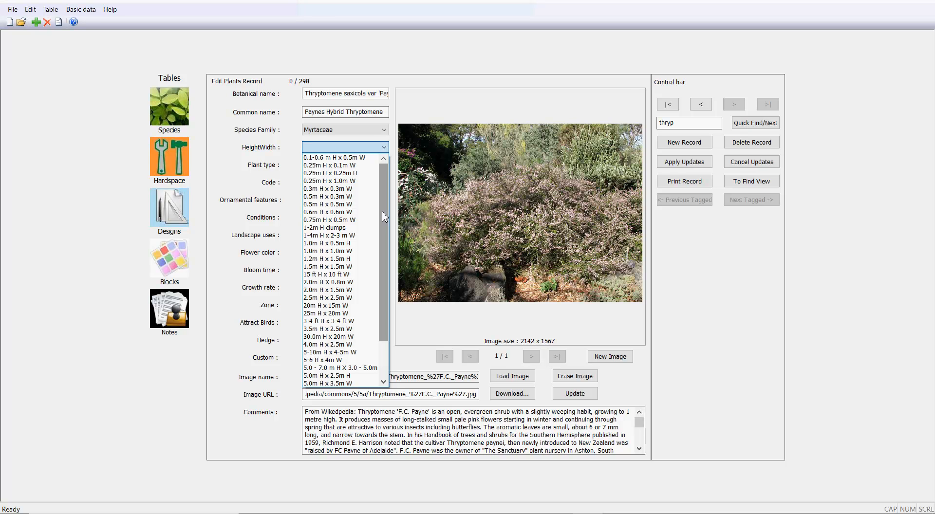
{"action": "left_click_drag", "start_coordinate": [384, 226], "coordinate": [386, 262]}
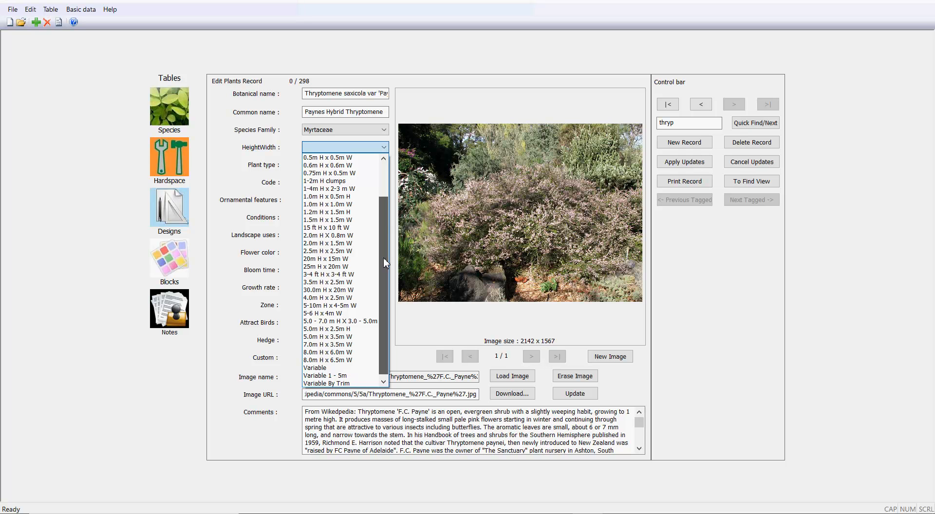
{"action": "scroll", "coordinate": [384, 263], "scroll_direction": "up", "scroll_amount": 2}
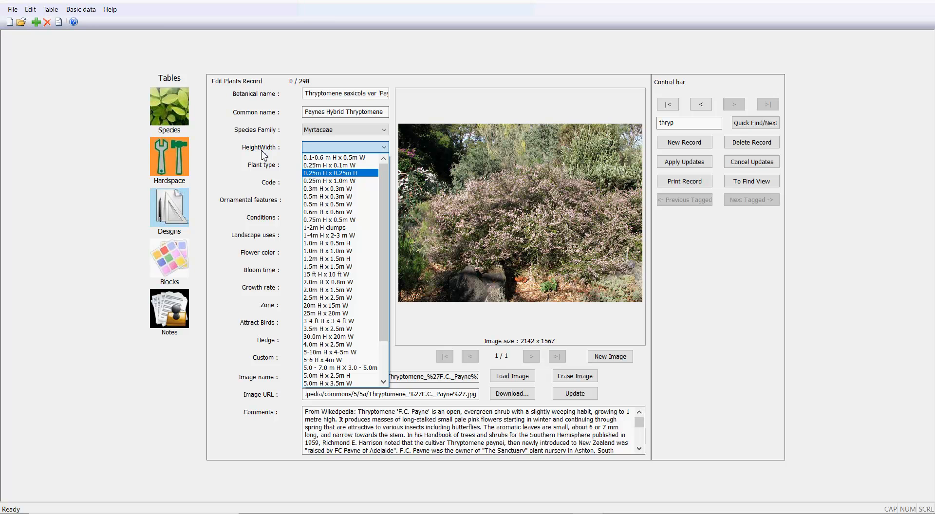
- Add 'Up to 1m' as a new entry in the Basic data HeightWidth list
{"action": "left_click", "coordinate": [87, 13]}
{"action": "left_click", "coordinate": [87, 13]}
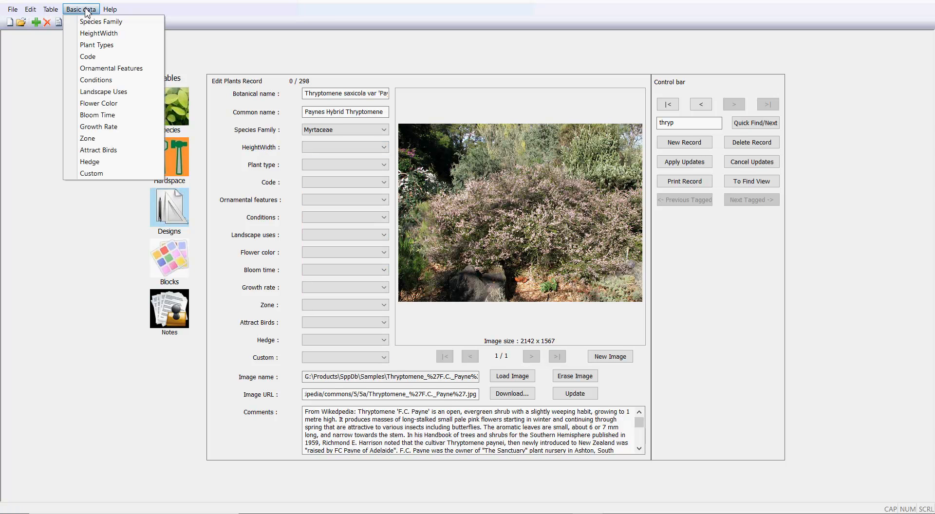
{"action": "left_click", "coordinate": [101, 35]}
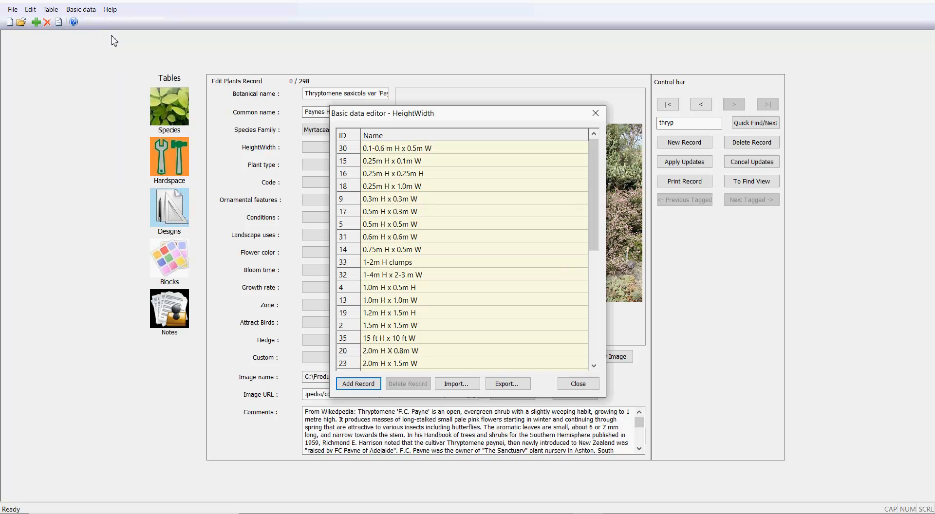
{"action": "left_click", "coordinate": [358, 385]}
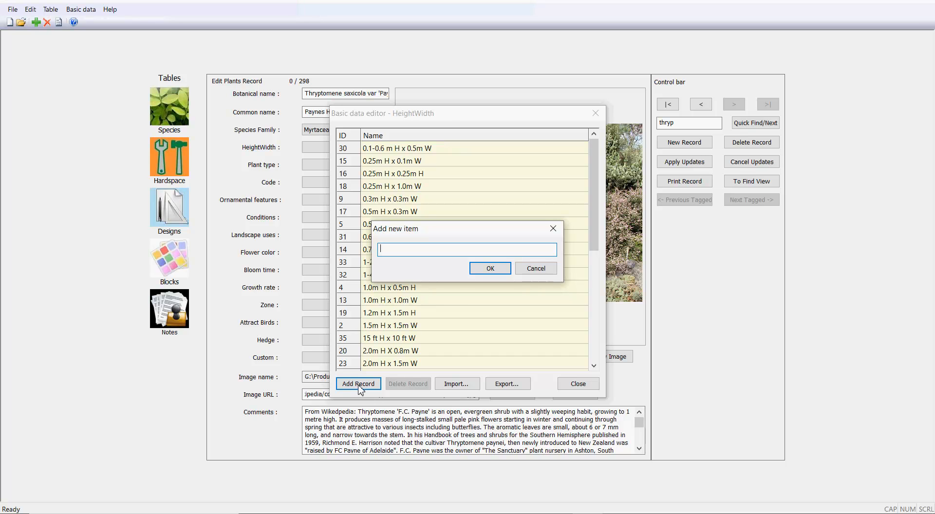
{"action": "type", "text": "Up to 1m"}
{"action": "left_click", "coordinate": [489, 268]}
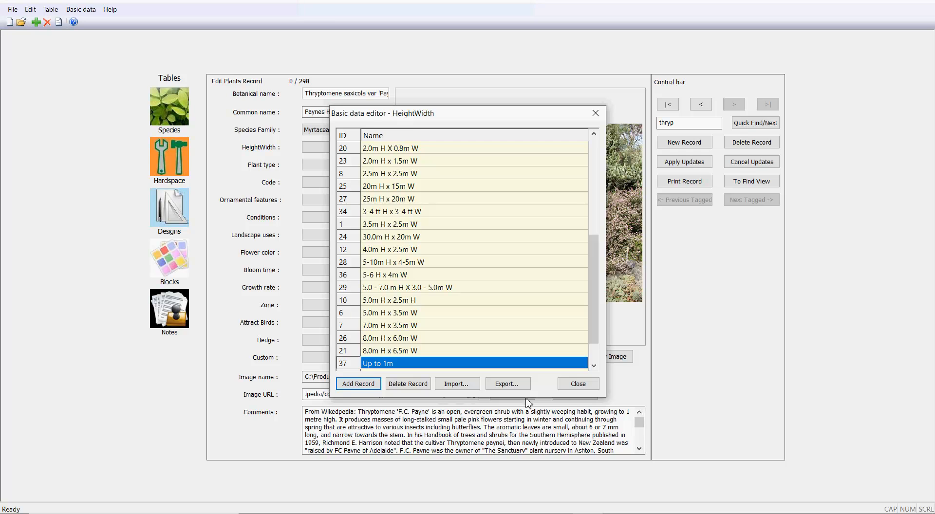
{"action": "left_click", "coordinate": [578, 383]}
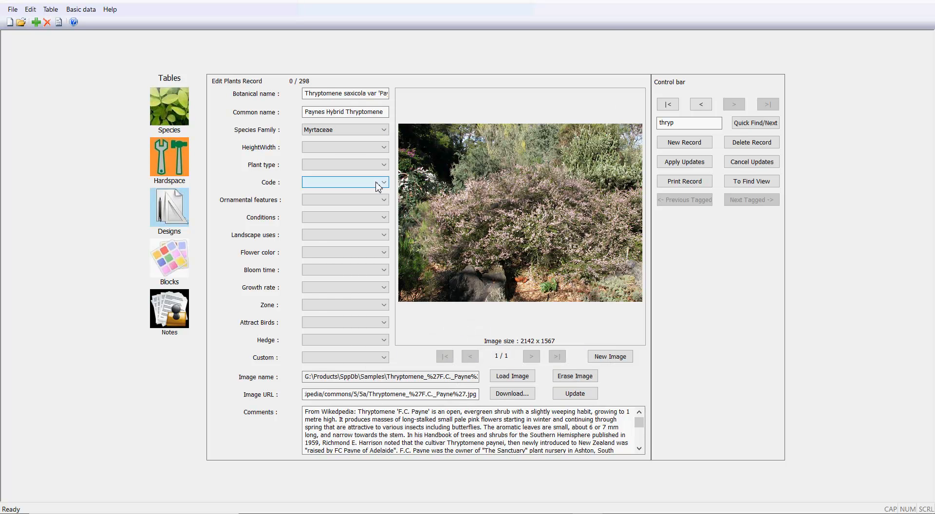
- Set the record's HeightWidth to 'Up to 1m'
{"action": "left_click", "coordinate": [382, 147]}
{"action": "left_click_drag", "start_coordinate": [387, 205], "coordinate": [386, 296]}
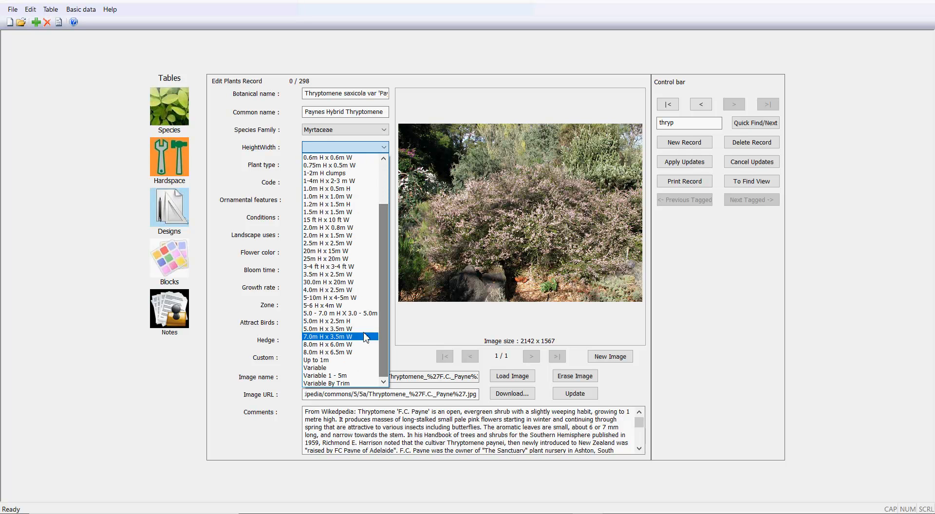
{"action": "left_click", "coordinate": [332, 361]}
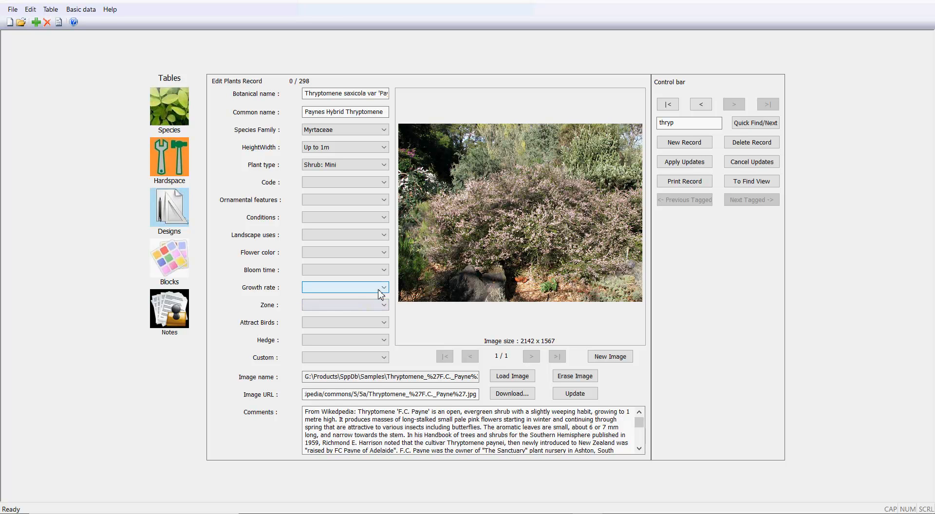
- Set the Plant type to 'Shrub: Small'
{"action": "left_click", "coordinate": [384, 165]}
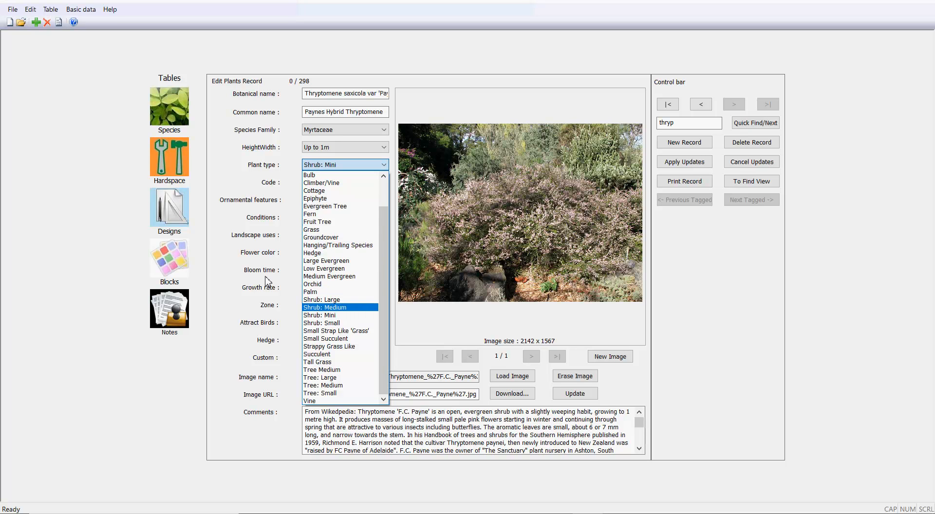
{"action": "left_click", "coordinate": [98, 246]}
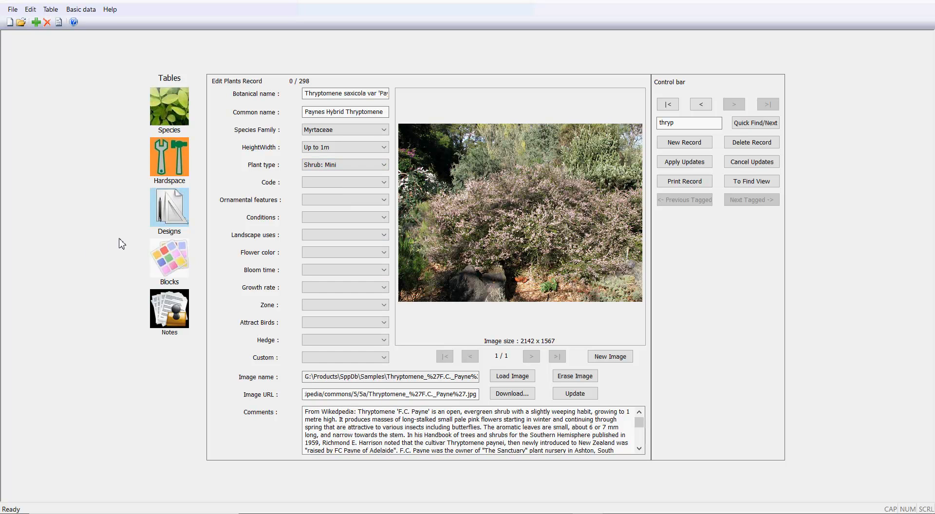
{"action": "left_click", "coordinate": [384, 165]}
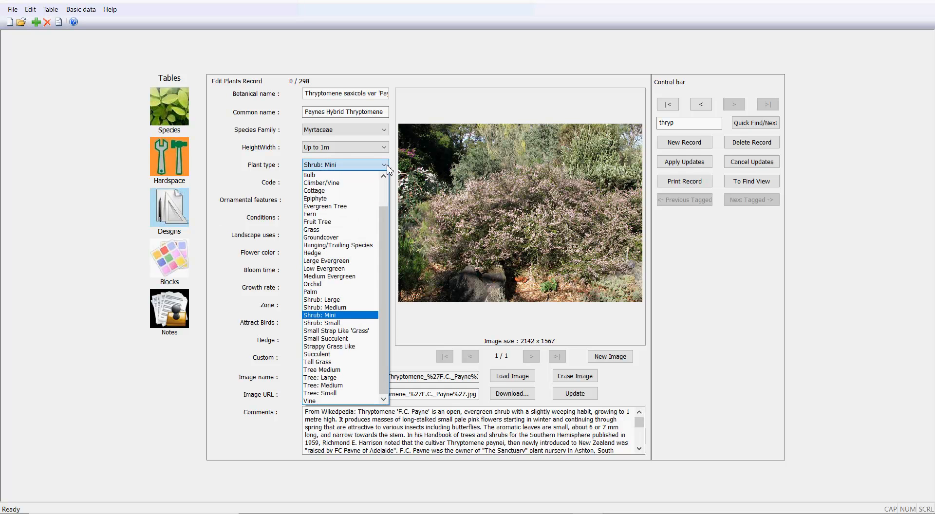
{"action": "left_click", "coordinate": [344, 323]}
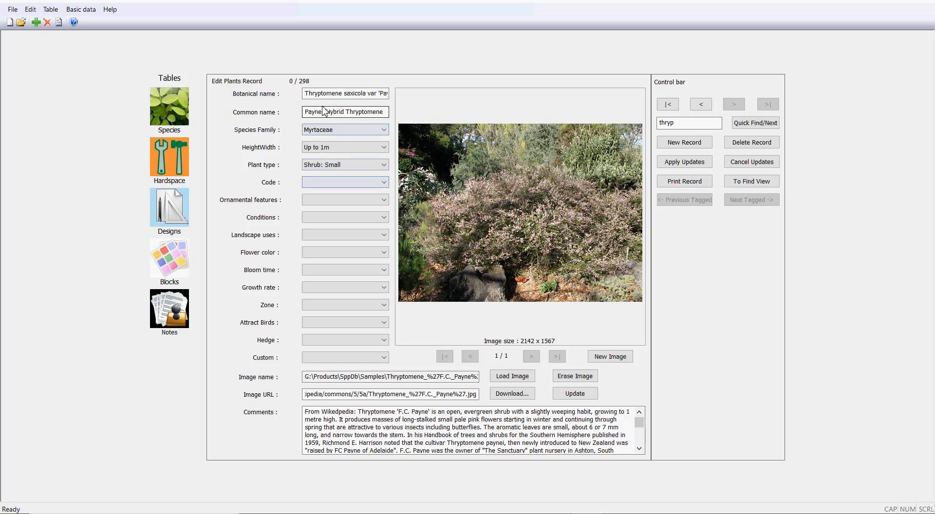
{"action": "left_click_drag", "start_coordinate": [314, 93], "coordinate": [308, 93]}
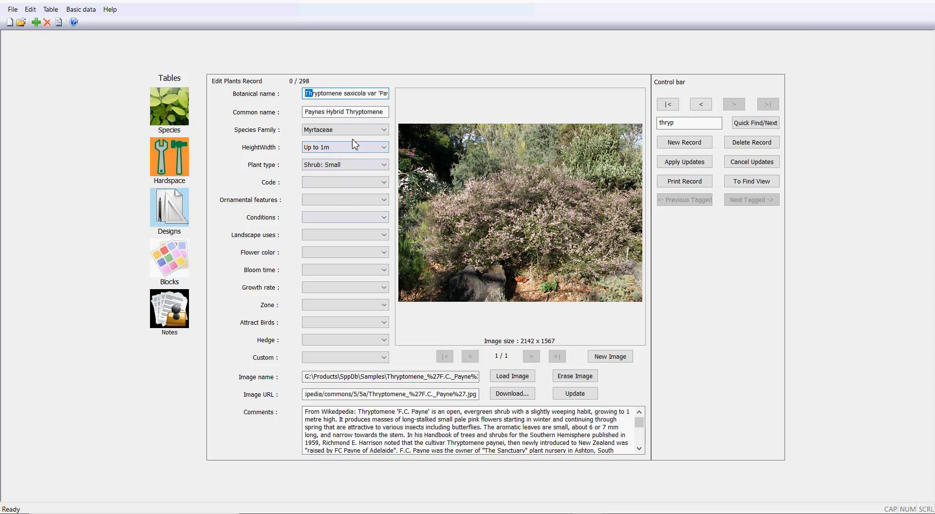
{"action": "left_click", "coordinate": [352, 93]}
{"action": "left_click_drag", "start_coordinate": [352, 93], "coordinate": [343, 93]}
- Add the new code 'THSA' to the Basic data Code list
{"action": "left_click", "coordinate": [91, 10]}
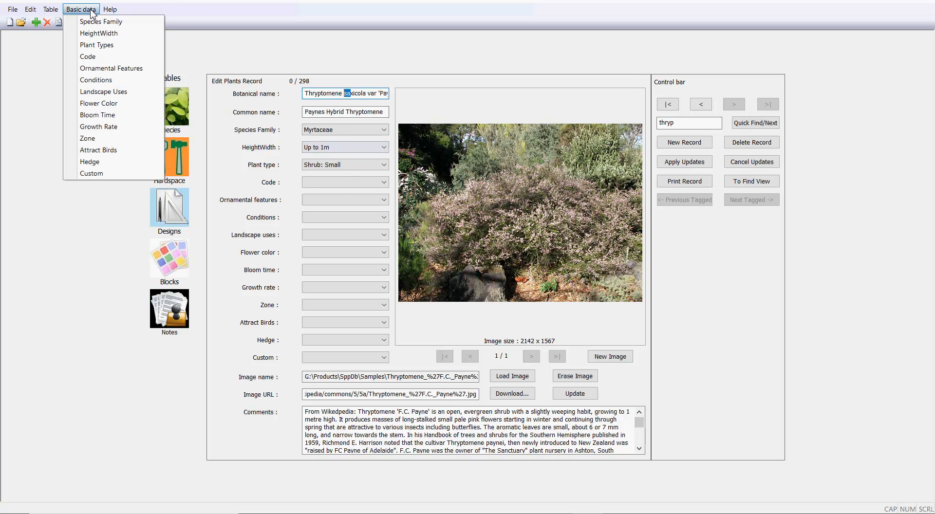
{"action": "left_click", "coordinate": [104, 57]}
{"action": "left_click", "coordinate": [359, 384]}
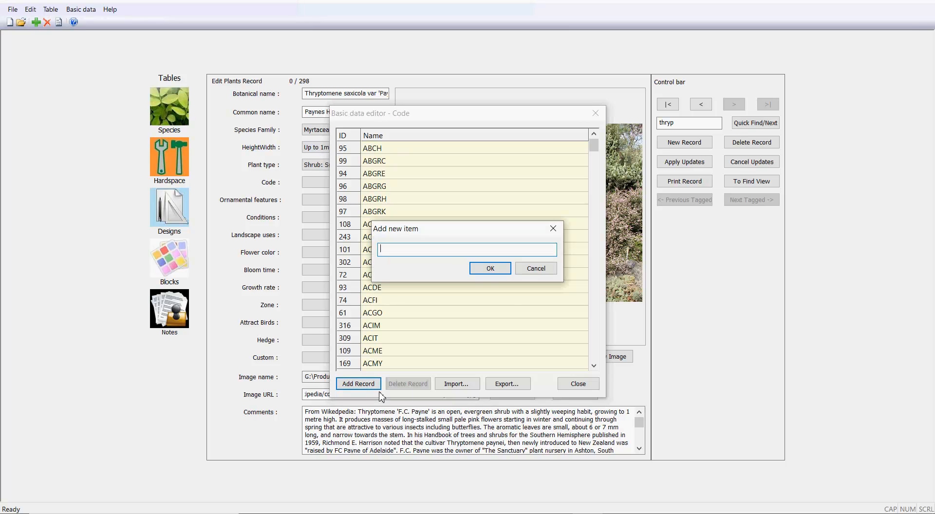
{"action": "type", "text": "THSA"}
{"action": "left_click", "coordinate": [490, 271]}
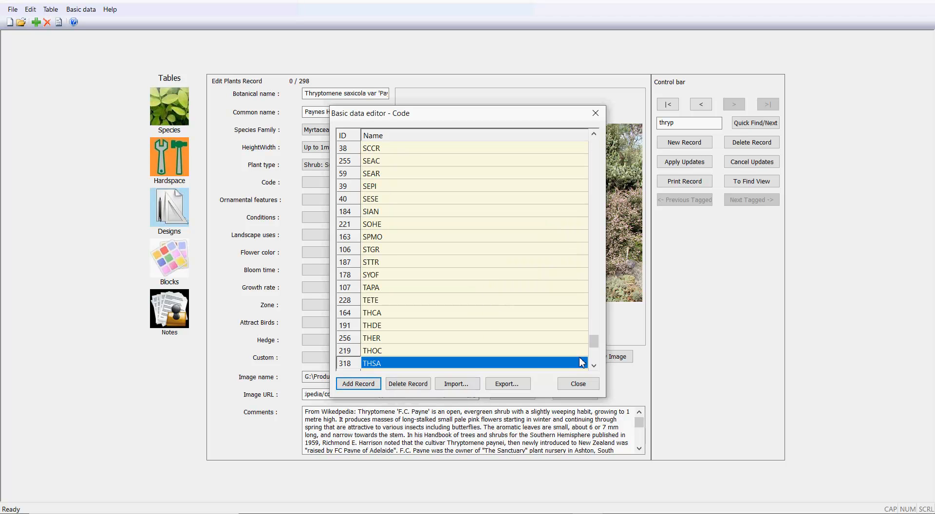
{"action": "left_click_drag", "start_coordinate": [594, 340], "coordinate": [593, 293]}
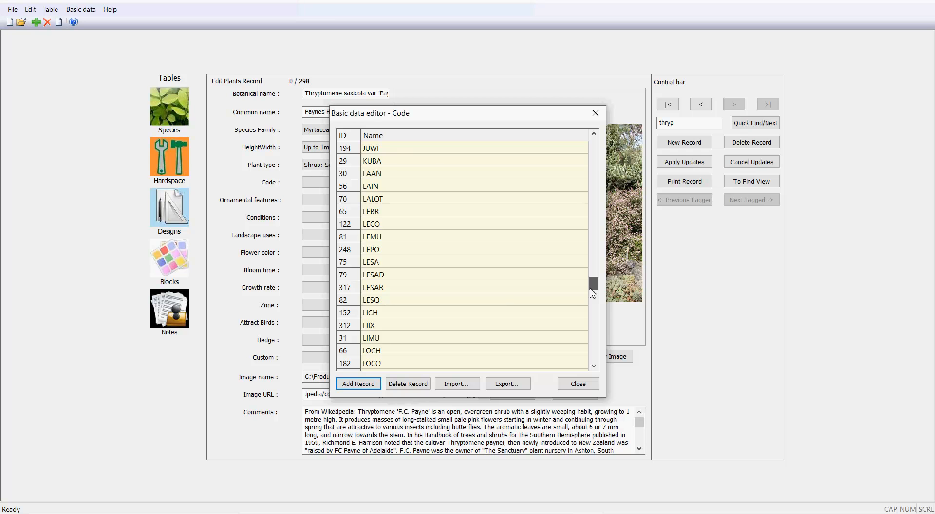
{"action": "left_click", "coordinate": [573, 385]}
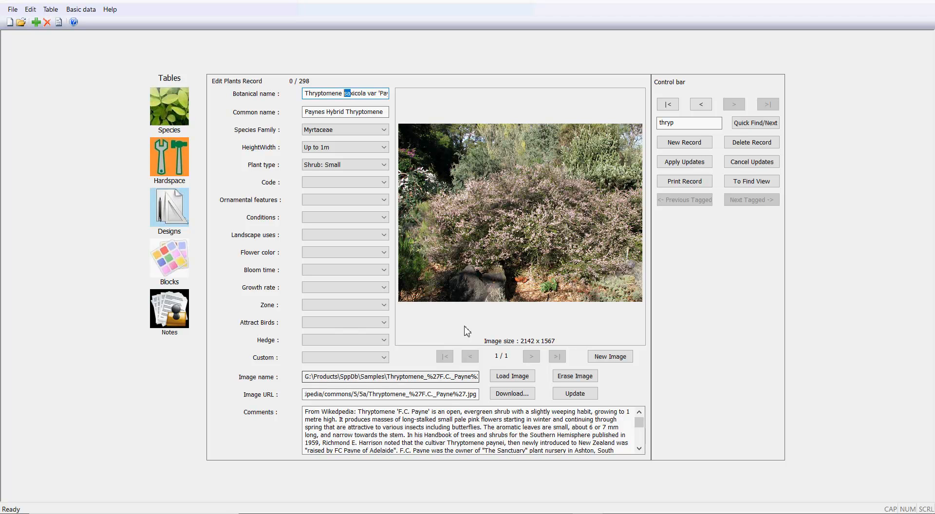
- Pick 'THSA' from the Code dropdown for the Thryptomene record
{"action": "left_click", "coordinate": [384, 182]}
{"action": "left_click_drag", "start_coordinate": [383, 210], "coordinate": [370, 399]}
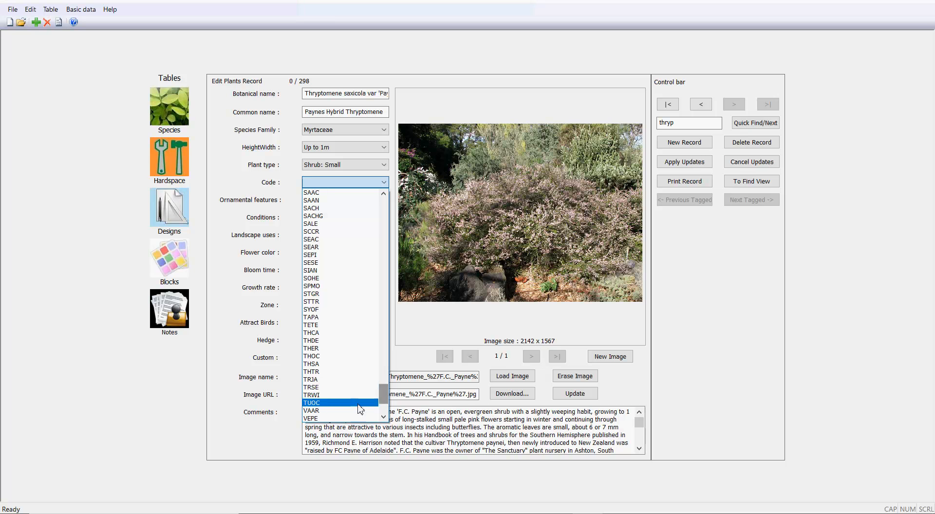
{"action": "left_click", "coordinate": [331, 364]}
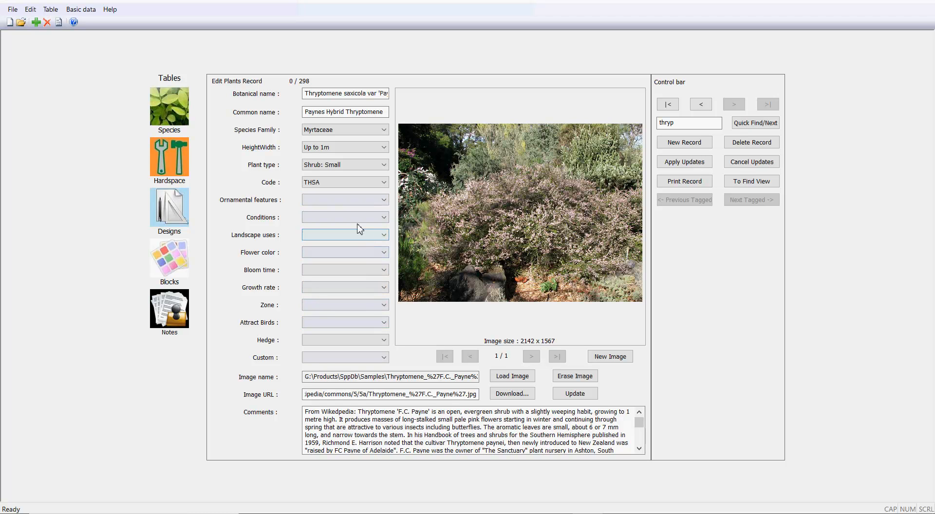
{"action": "left_click", "coordinate": [384, 200]}
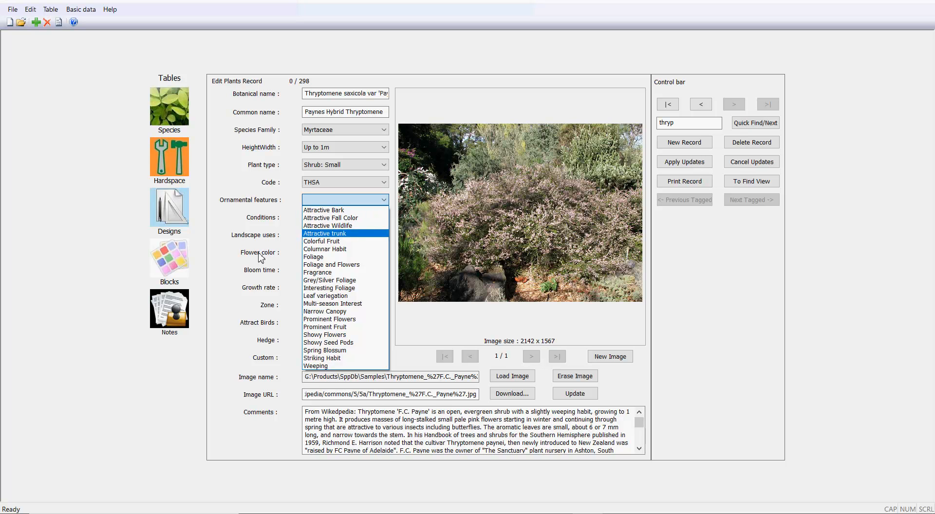
- Set flower colour Pink/White, bloom time Late Winter and growth rate Medium Slow
{"action": "left_click", "coordinate": [230, 254]}
{"action": "left_click", "coordinate": [384, 252]}
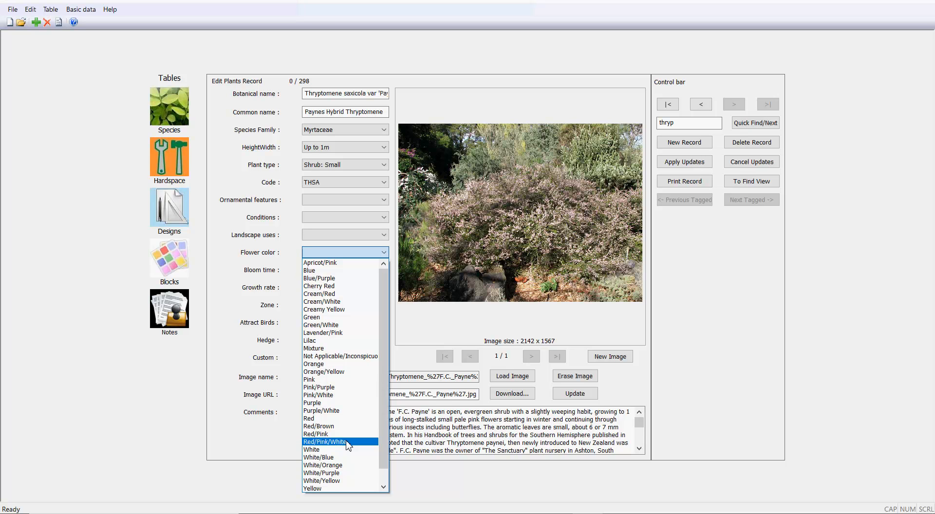
{"action": "left_click", "coordinate": [338, 395]}
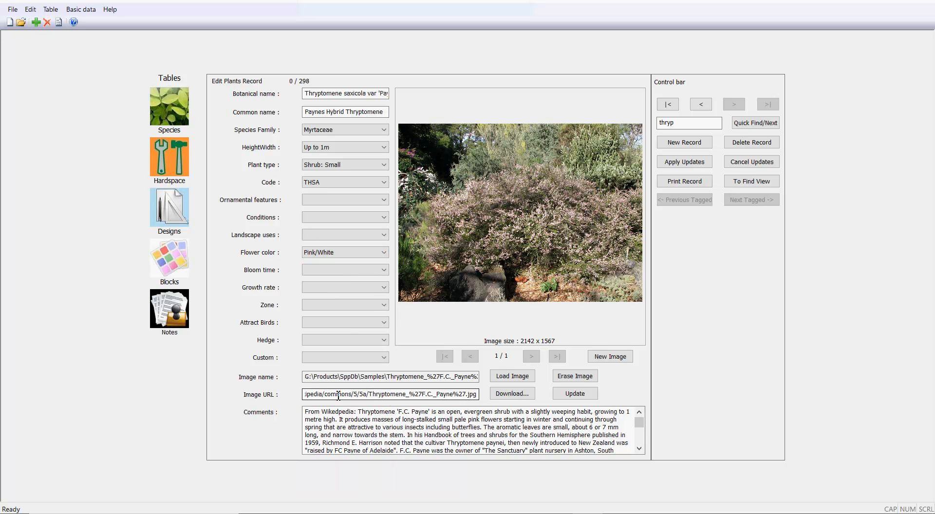
{"action": "left_click", "coordinate": [384, 271]}
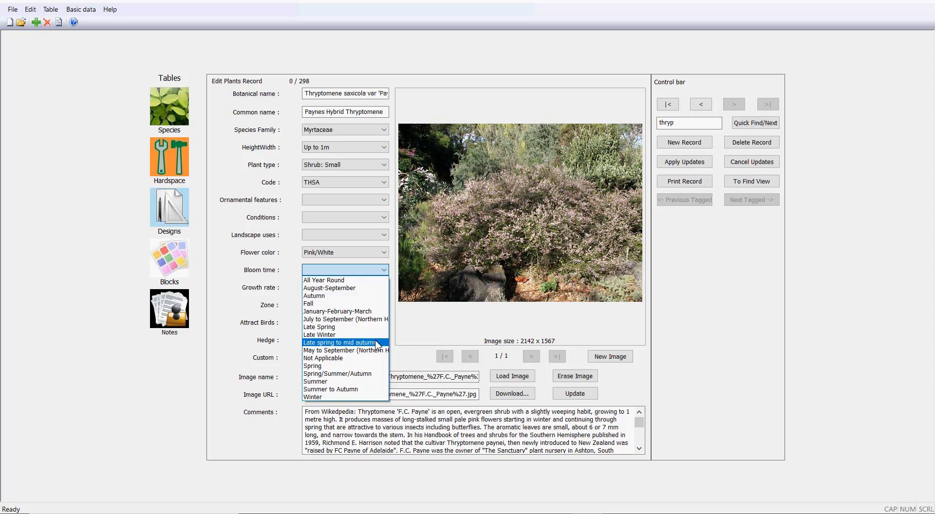
{"action": "left_click", "coordinate": [360, 335]}
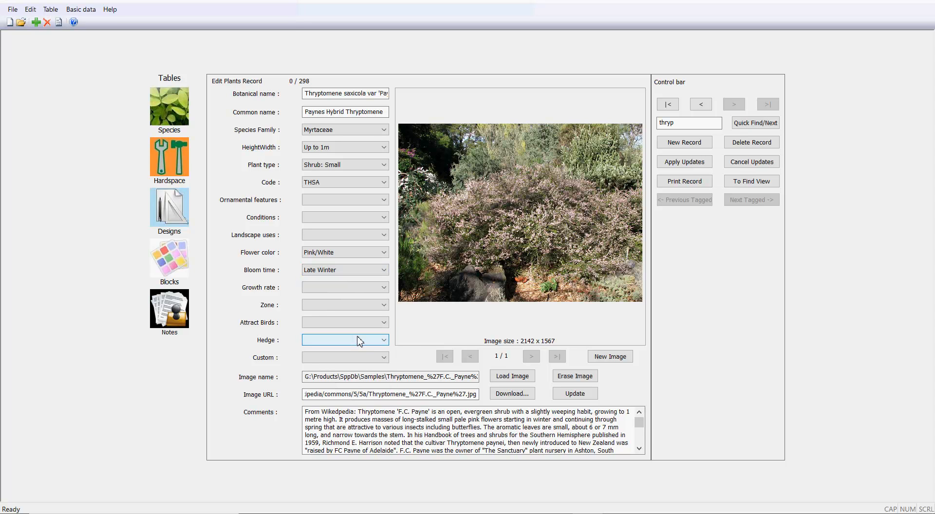
{"action": "left_click", "coordinate": [384, 289]}
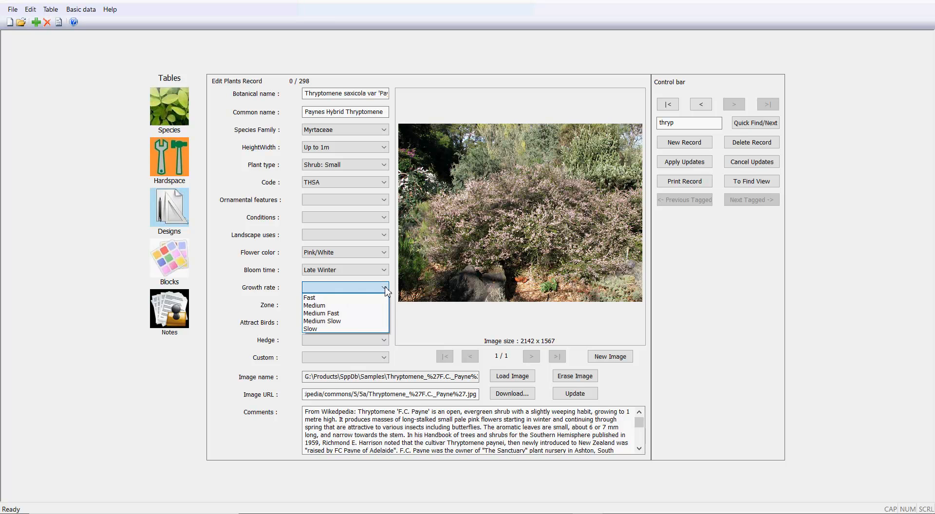
{"action": "left_click", "coordinate": [350, 322]}
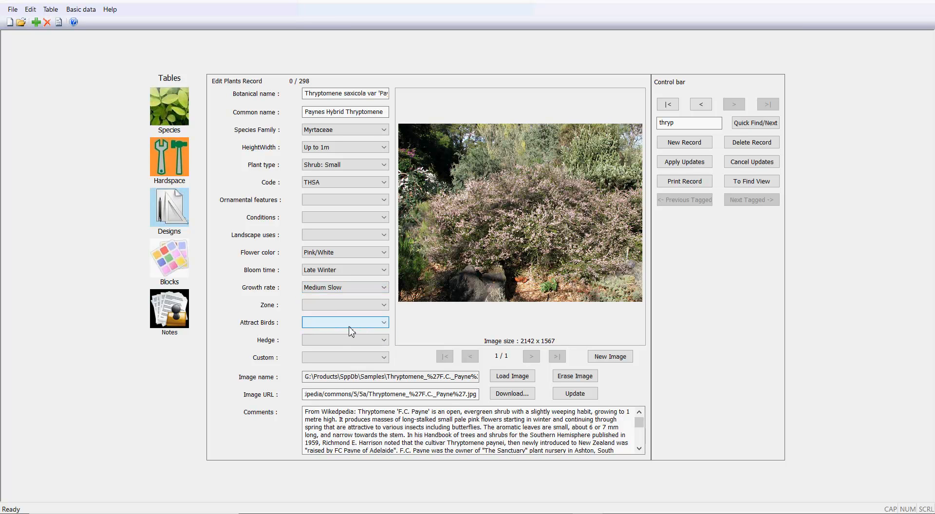
{"action": "left_click", "coordinate": [384, 306]}
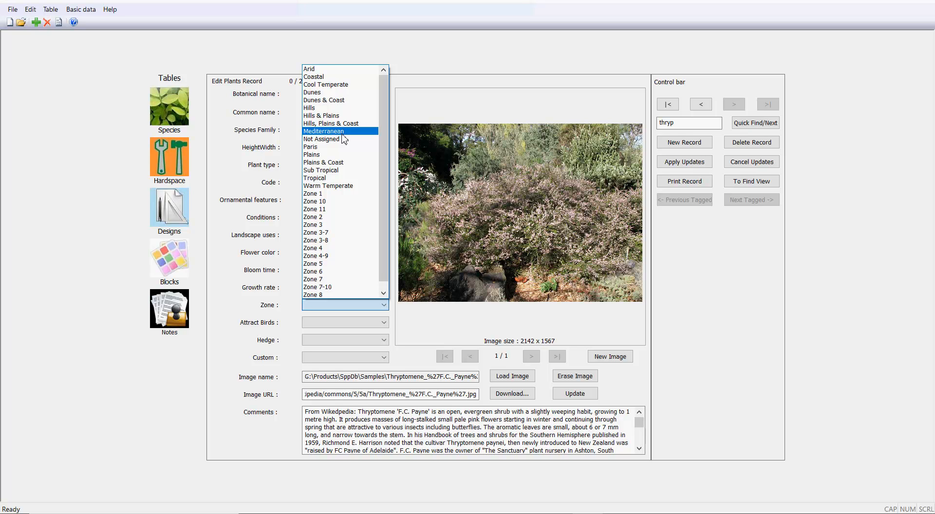
{"action": "left_click", "coordinate": [93, 250]}
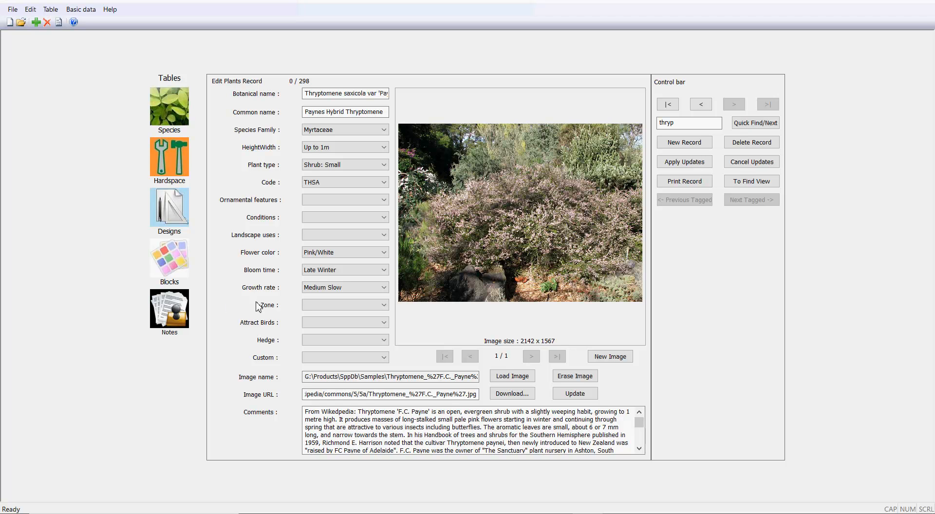
{"action": "left_click", "coordinate": [384, 307]}
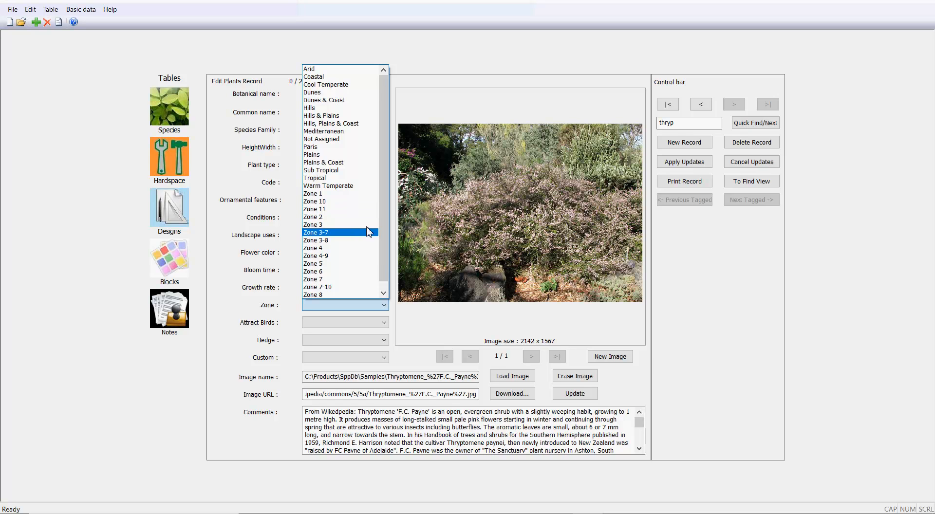
{"action": "left_click", "coordinate": [700, 370]}
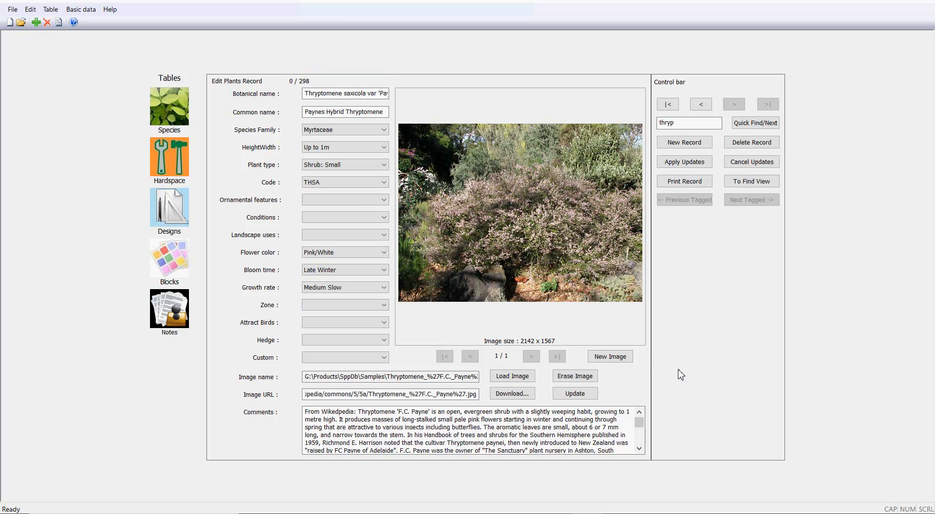
- Start a blank second image for the Thryptomene saxicola plant record
{"action": "left_click", "coordinate": [610, 356]}
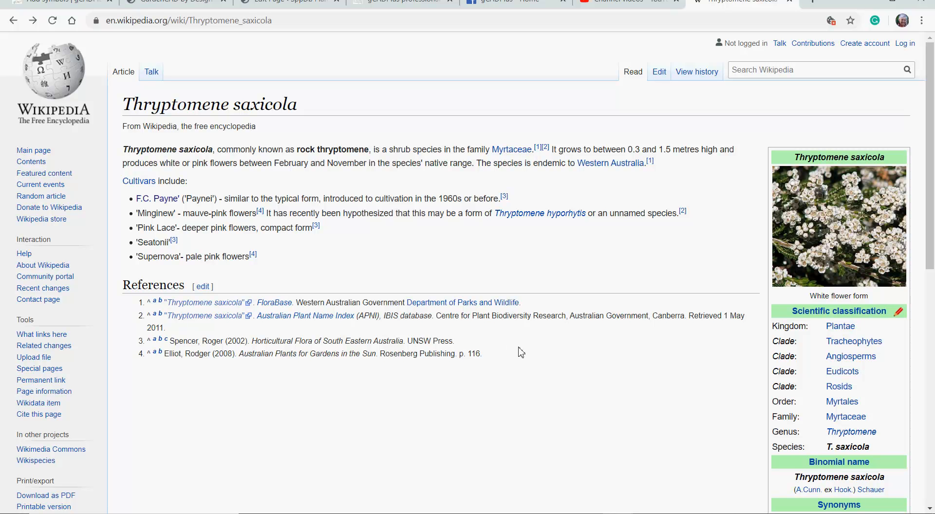
- Open the full-size Thryptomene_saxicola_white_flower_form.jpg photo on Wikipedia and select its web address
{"action": "left_click", "coordinate": [847, 257]}
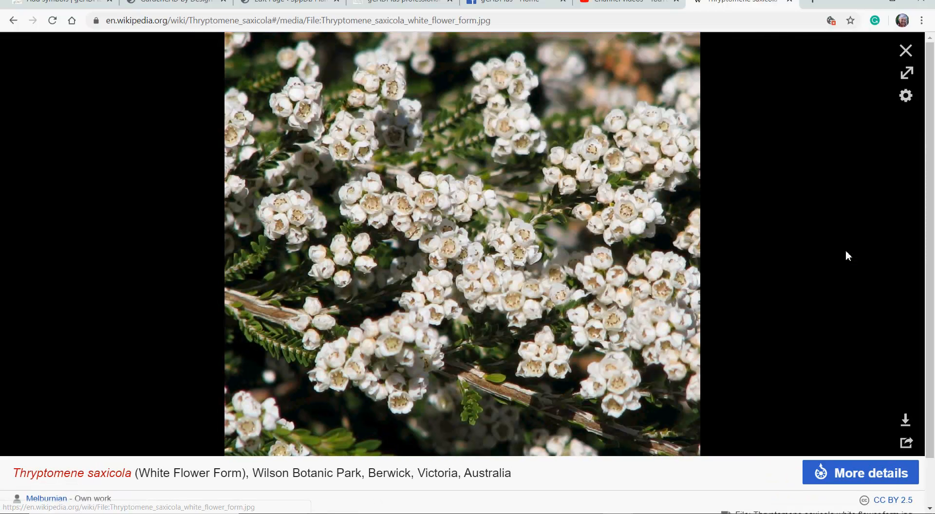
{"action": "left_click", "coordinate": [541, 287]}
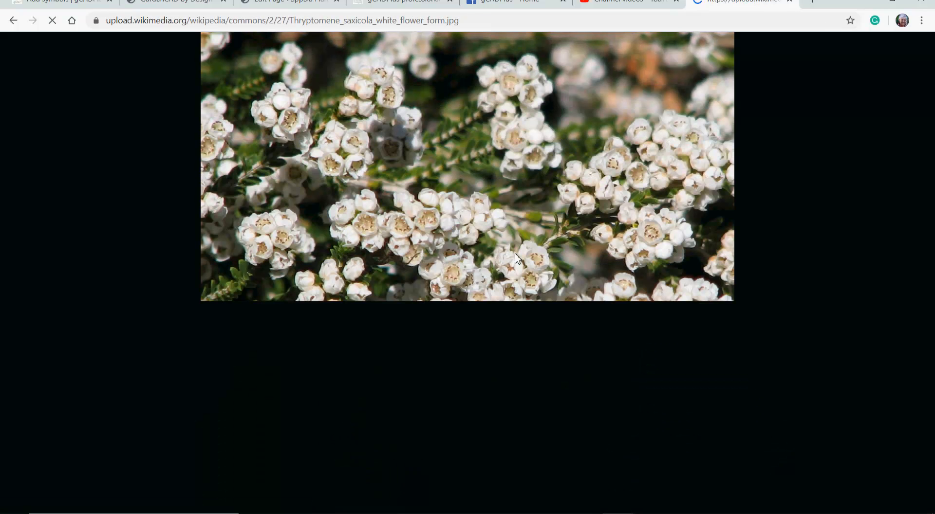
{"action": "left_click", "coordinate": [469, 20]}
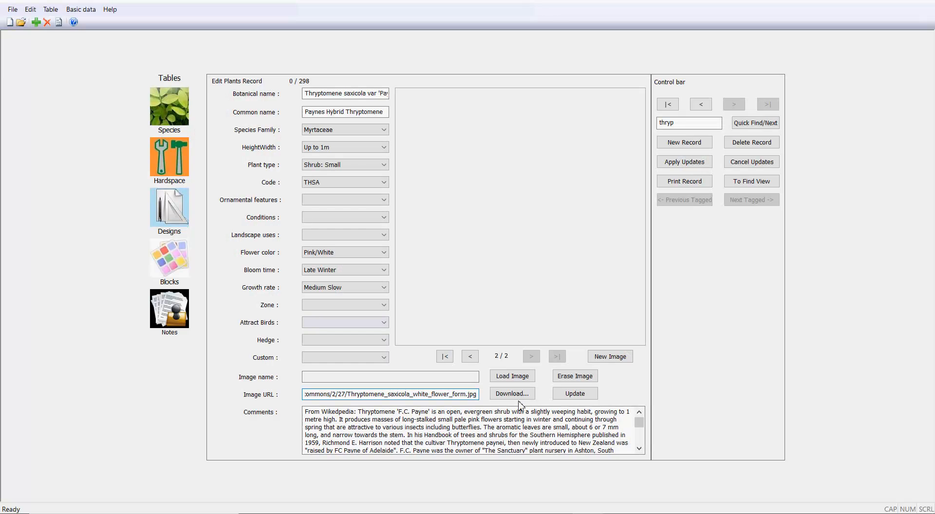
- Download the white flower form photo into the Samples folder as the record's second image
{"action": "left_click", "coordinate": [510, 394]}
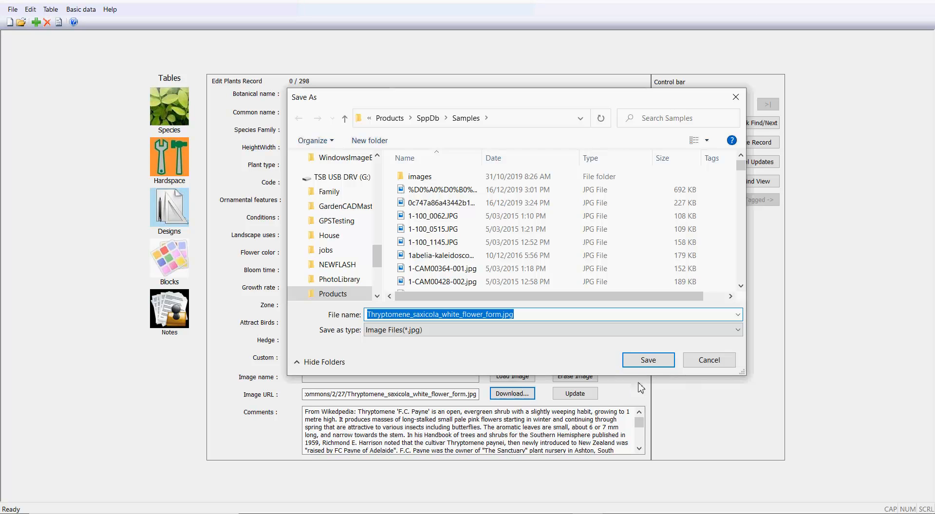
{"action": "left_click", "coordinate": [647, 361]}
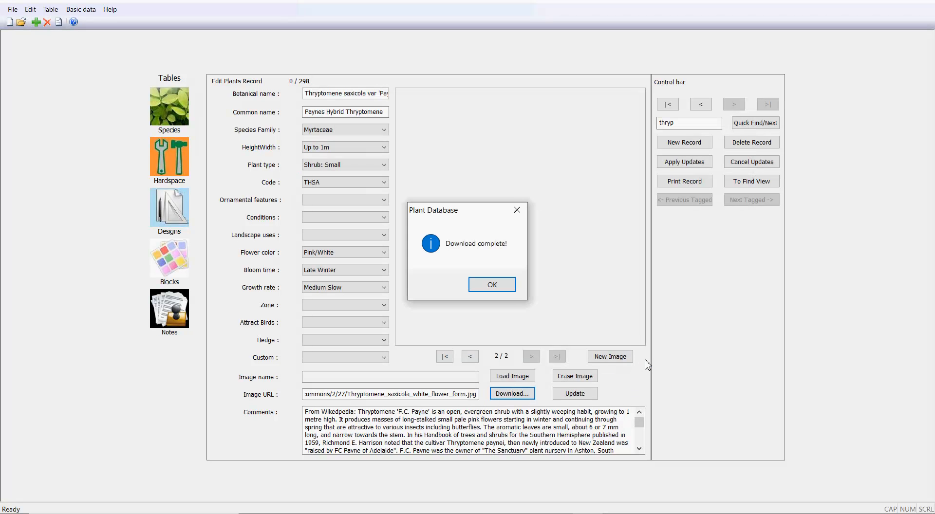
{"action": "left_click", "coordinate": [498, 285]}
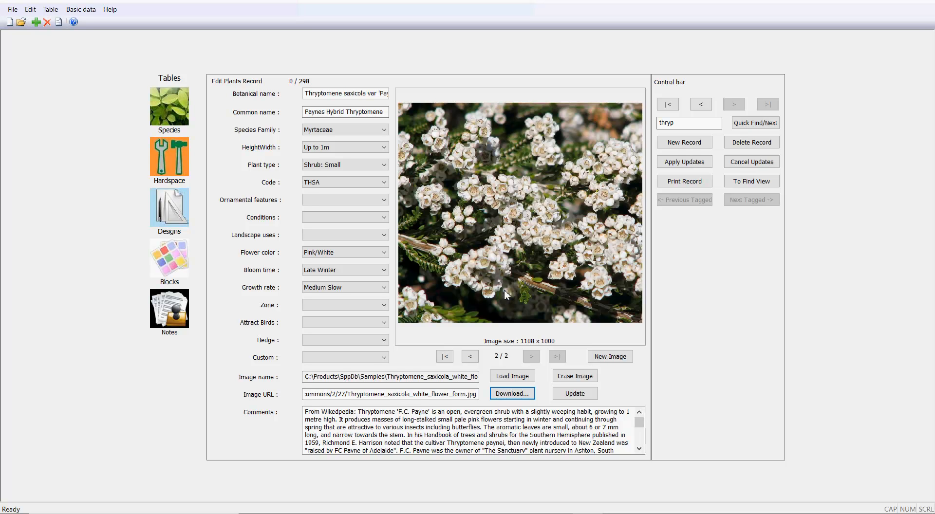
{"action": "left_click", "coordinate": [473, 360]}
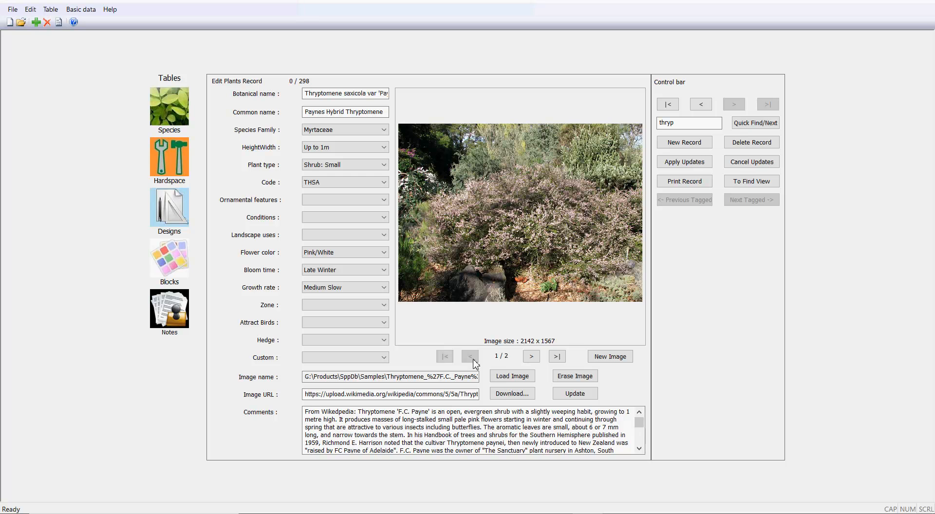
- Apply the record's updates with image 2/2 shown, then jump to record 1, Abelia chinensis
{"action": "left_click", "coordinate": [532, 359]}
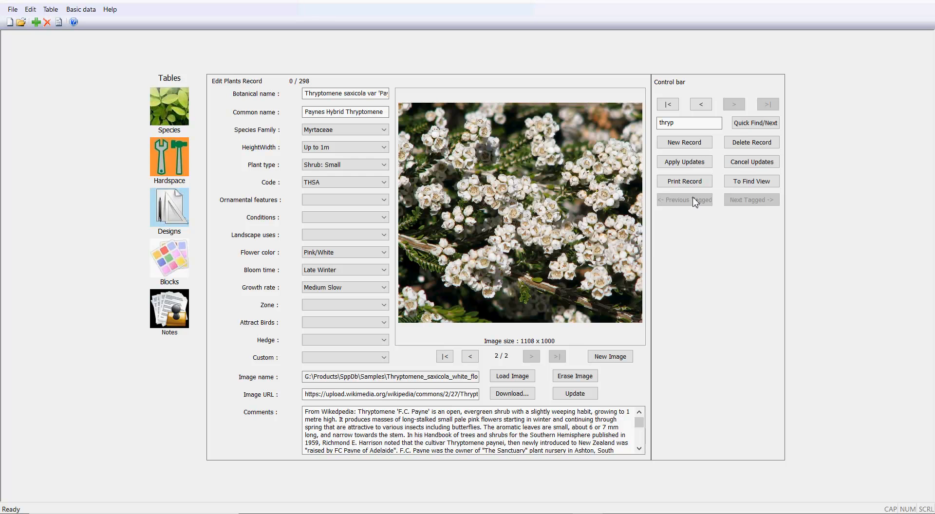
{"action": "left_click", "coordinate": [684, 161]}
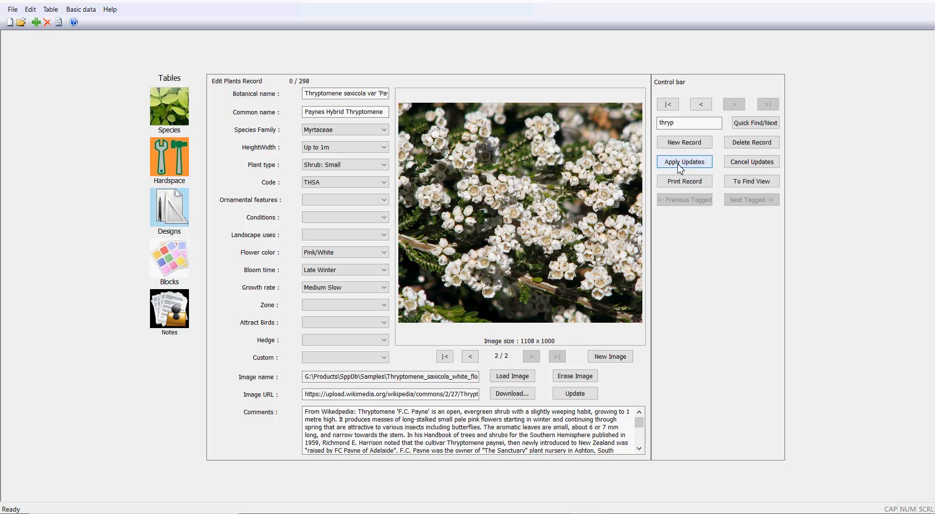
{"action": "left_click", "coordinate": [670, 108]}
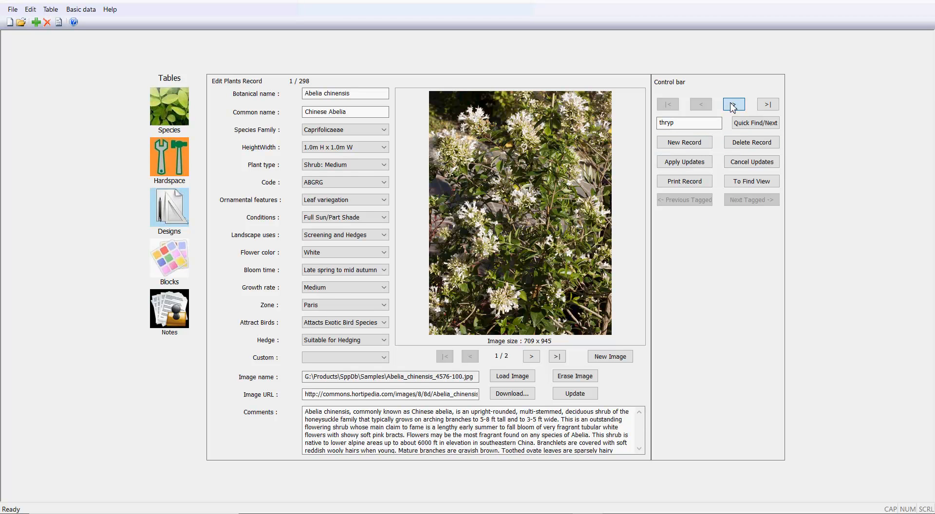
- Step forward two records, then quick-find 'thryp' to relocate the Thryptomene saxicola record
{"action": "left_click", "coordinate": [733, 106]}
{"action": "left_click", "coordinate": [735, 105]}
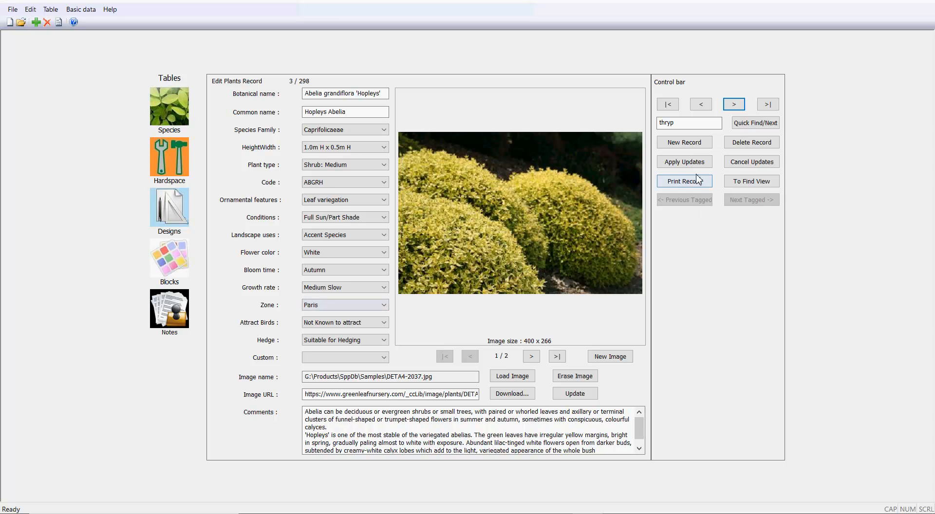
{"action": "left_click", "coordinate": [682, 123]}
{"action": "left_click", "coordinate": [747, 128]}
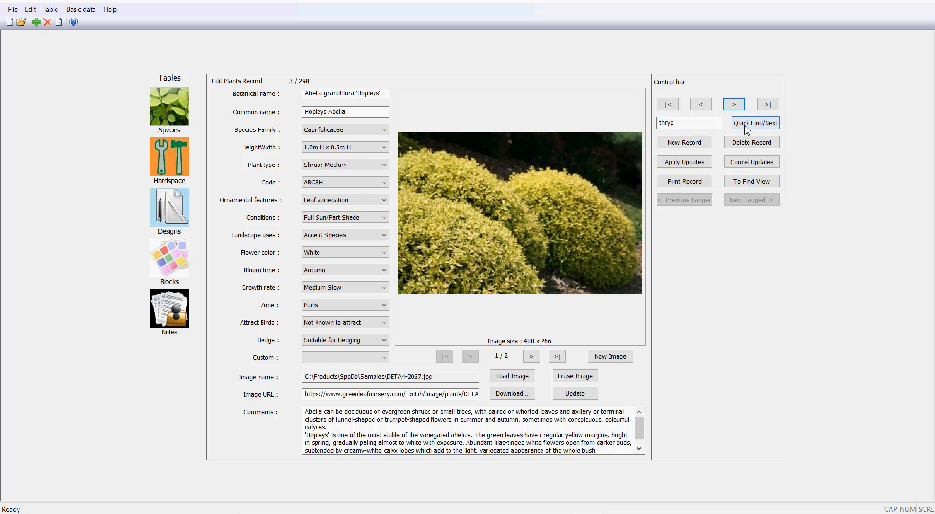